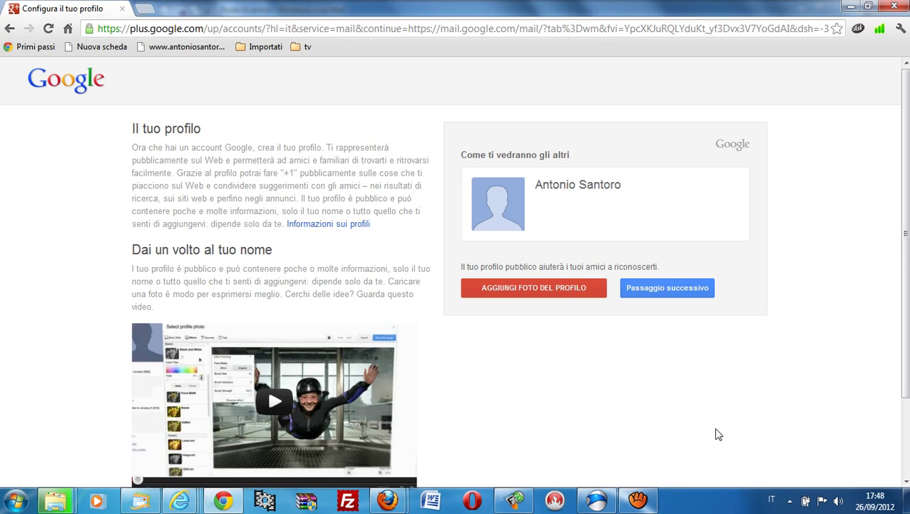
- Finish the profile setup, continue to the Gmail inbox, and dismiss the welcome and tour pop-ups
{"action": "left_click", "coordinate": [679, 293]}
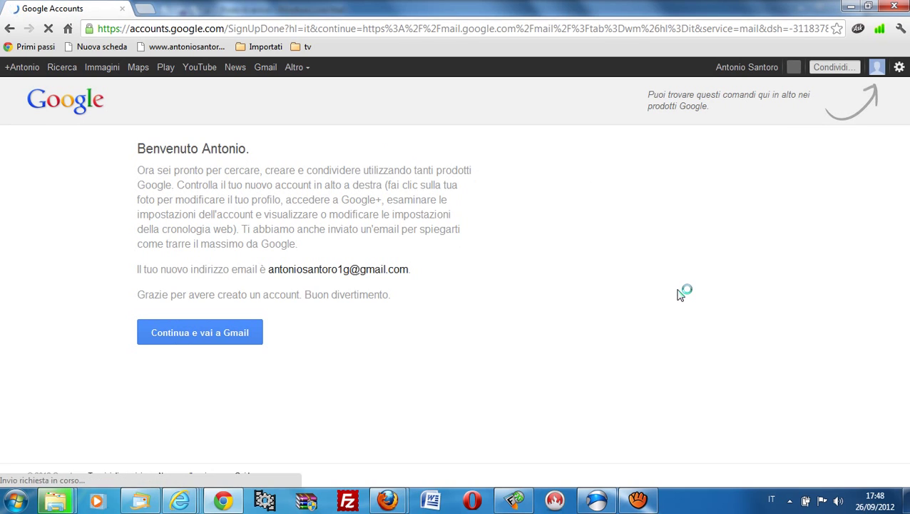
{"action": "left_click", "coordinate": [222, 338]}
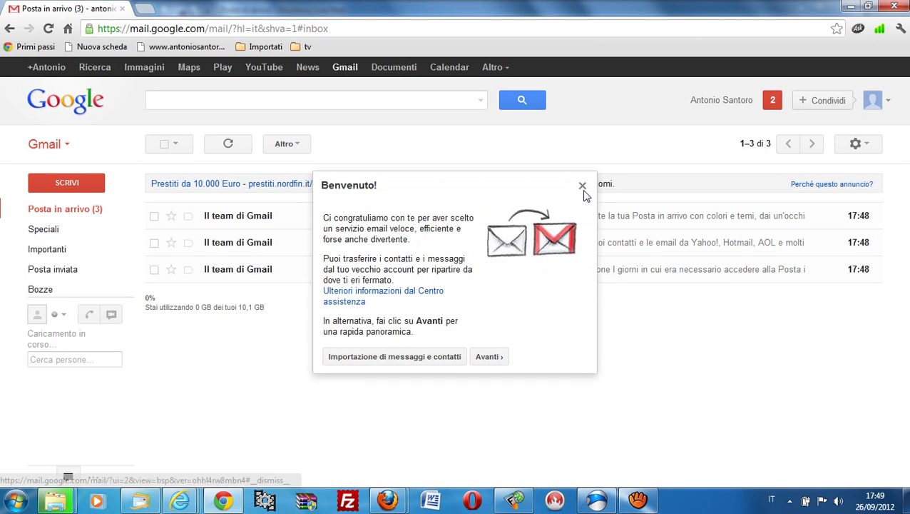
{"action": "left_click", "coordinate": [582, 186]}
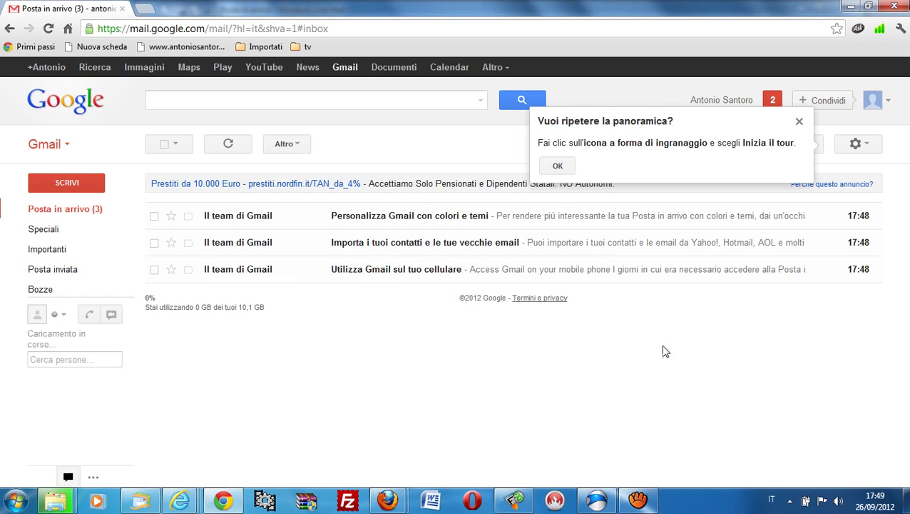
{"action": "left_click", "coordinate": [799, 124]}
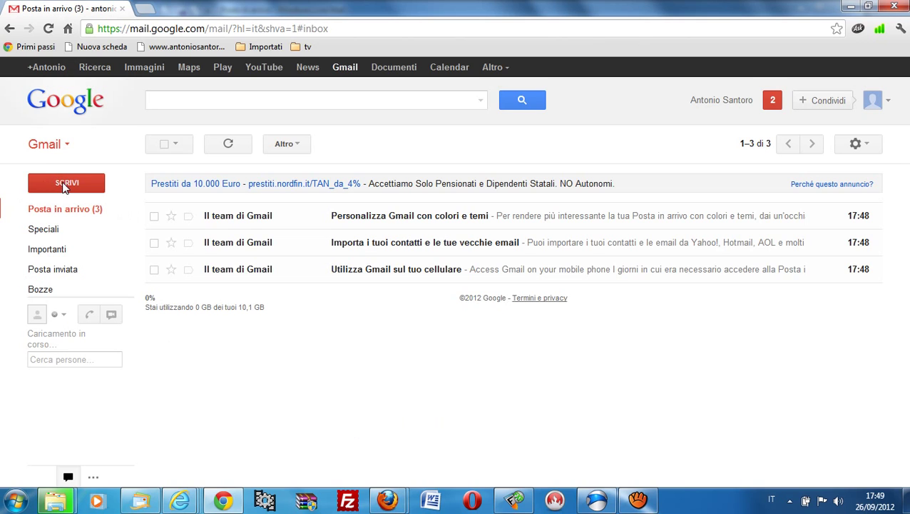
- Compose a new message addressed to two Gmail recipients, correcting typos in both addresses
{"action": "left_click", "coordinate": [64, 184]}
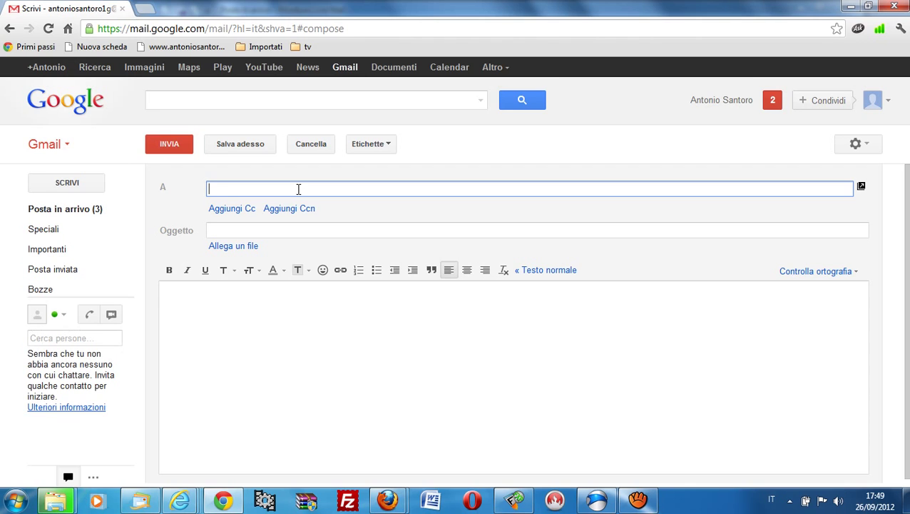
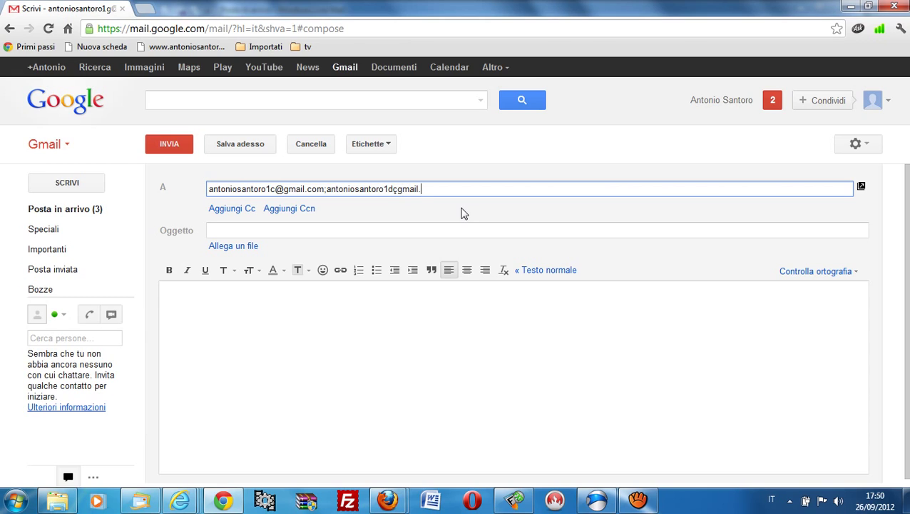
{"action": "key", "text": "Delete"}
{"action": "type", "text": "b"}
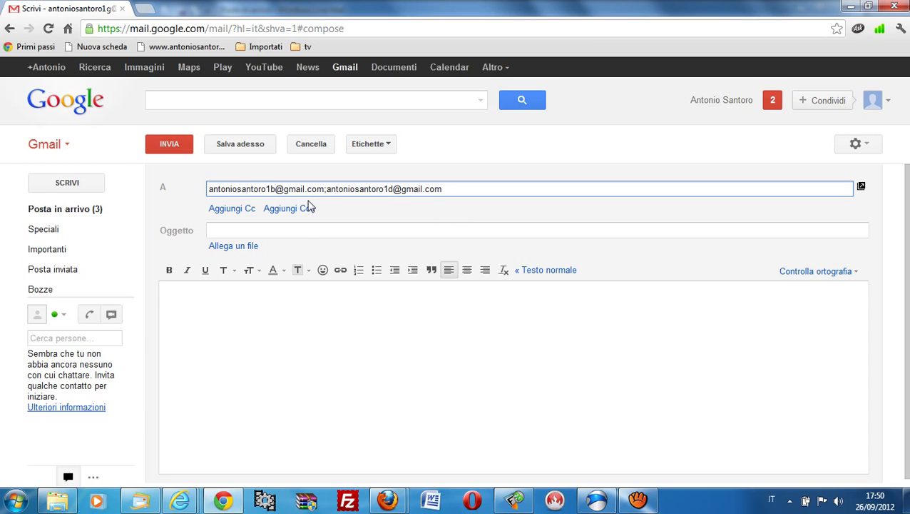
- Add a Cc field and enter the carbon-copy recipient's e-mail address
{"action": "left_click", "coordinate": [228, 208]}
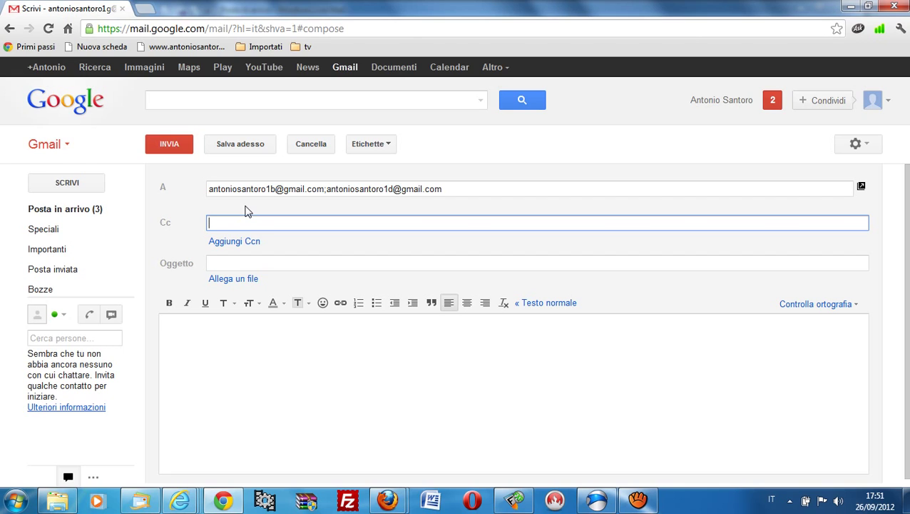
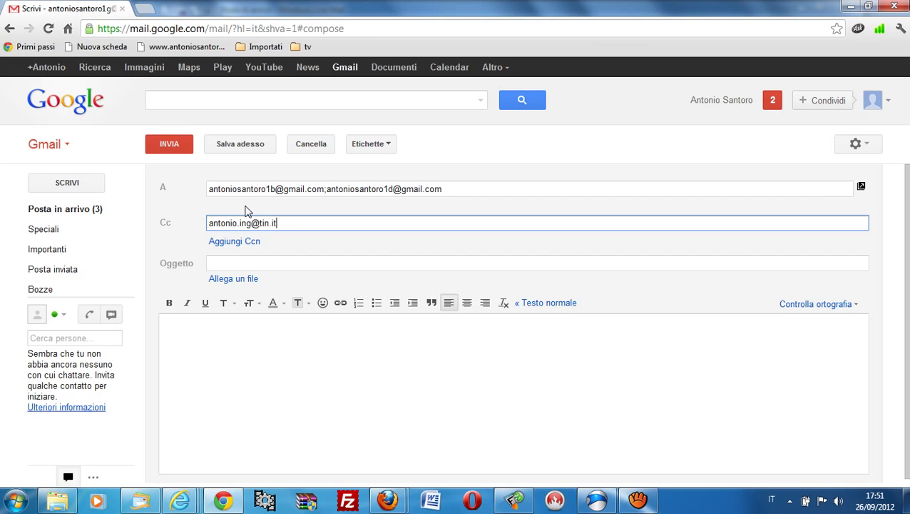
- Add a Bcc field and enter the blind-copy recipient's e-mail address
{"action": "left_click", "coordinate": [244, 241]}
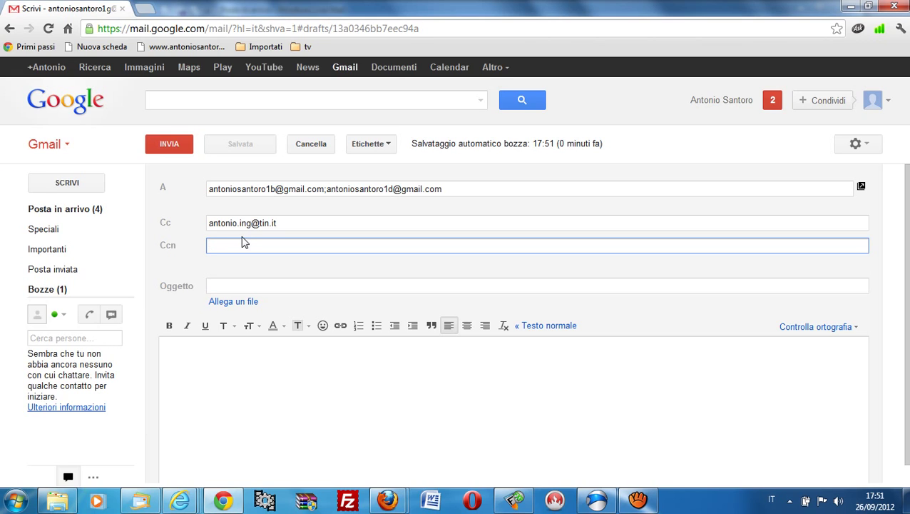
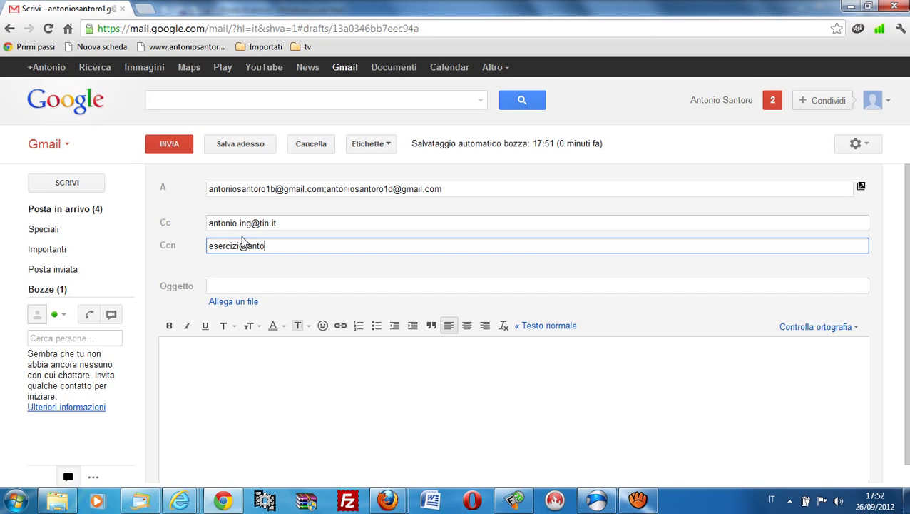
{"action": "left_click", "coordinate": [281, 288]}
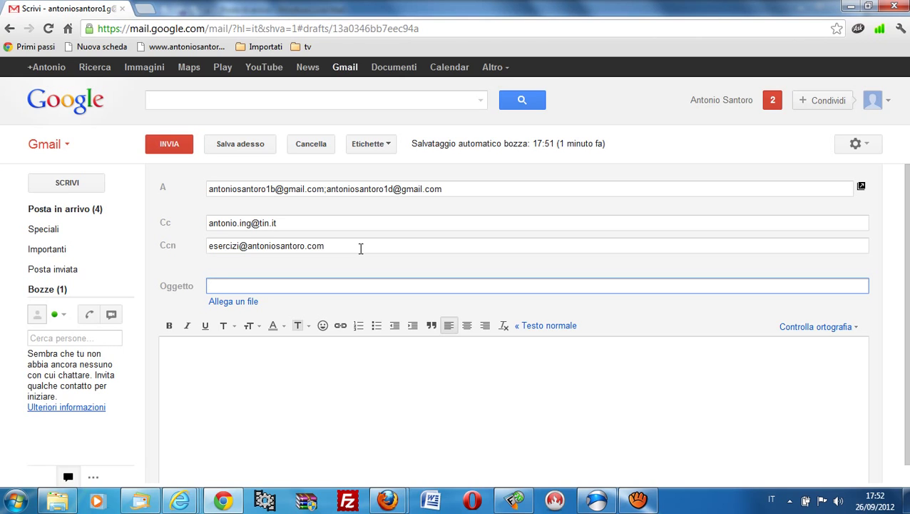
- Enter 'prova' as the message subject
{"action": "type", "text": "prova"}
{"action": "left_click", "coordinate": [295, 379]}
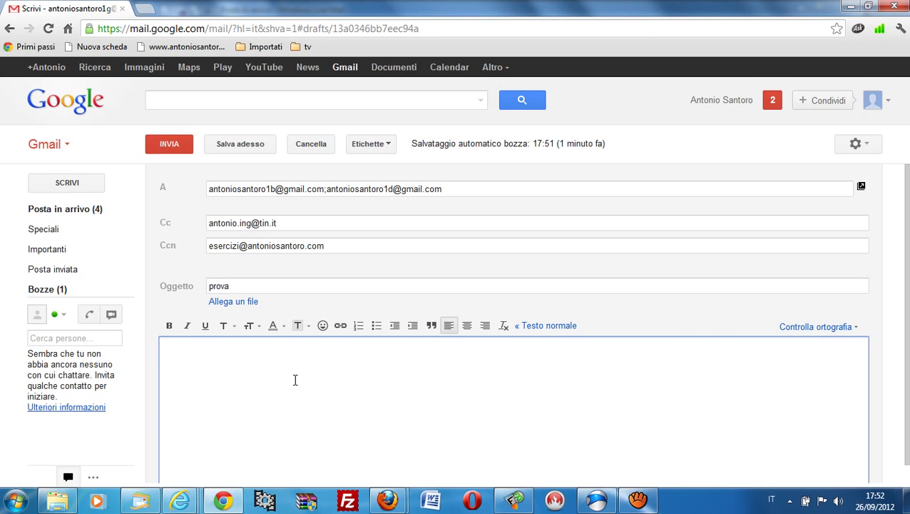
- Write the body lines 'caro come stai', bold 'come come stai', and italic 'come il come sta'
{"action": "type", "text": "caro come stai"}
{"action": "key", "text": "Return"}
{"action": "left_click", "coordinate": [170, 326]}
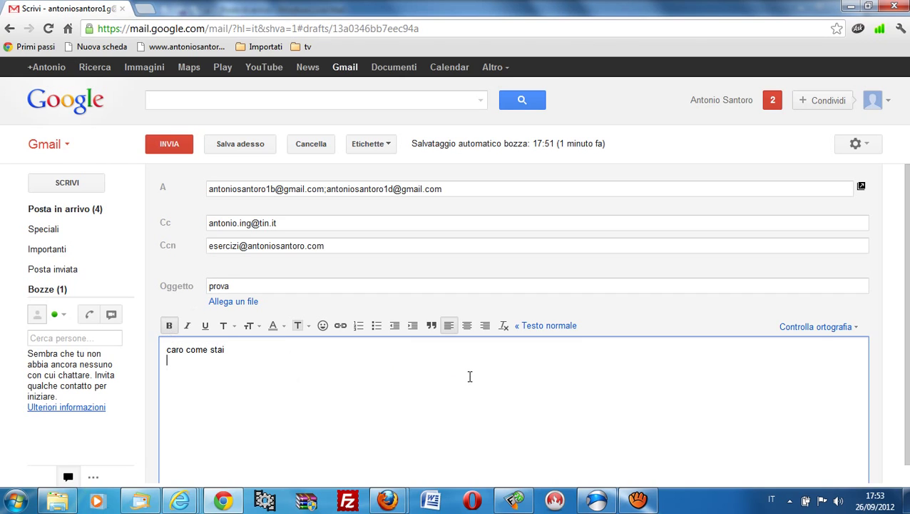
{"action": "type", "text": "come come stai"}
{"action": "key", "text": "Return"}
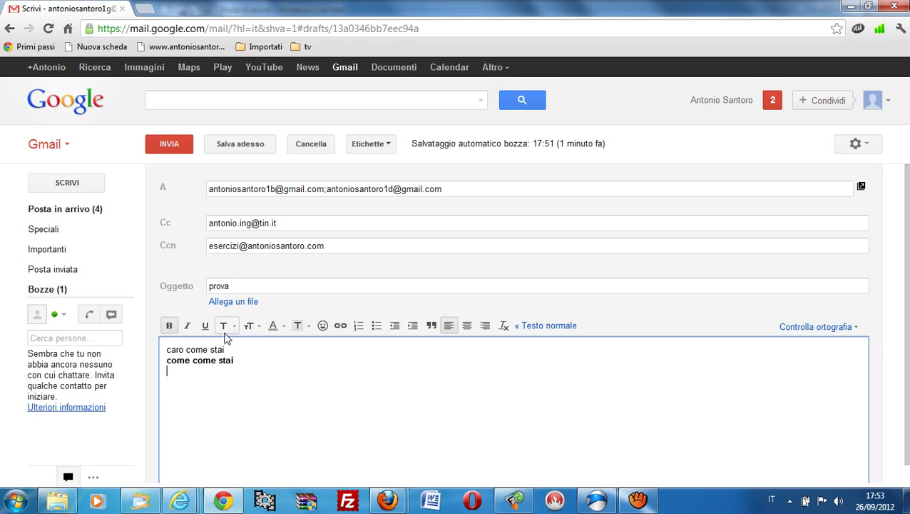
{"action": "left_click", "coordinate": [192, 332]}
{"action": "type", "text": "co"}
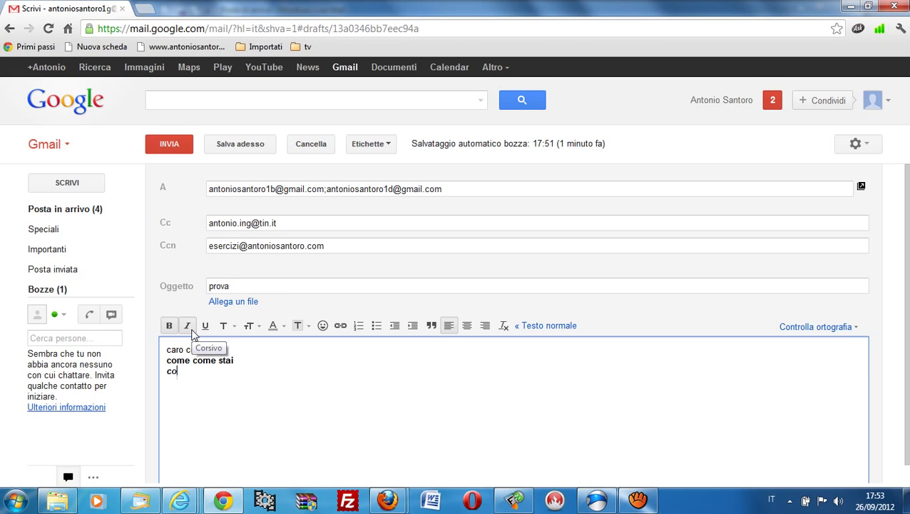
{"action": "type", "text": "me il come stai"}
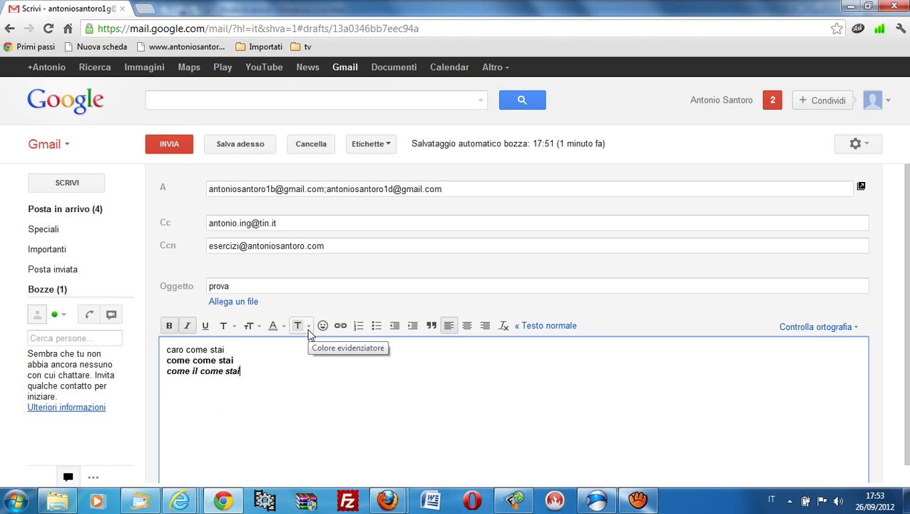
- Add three smiley emoticons after the last line and run a spelling check
{"action": "left_click", "coordinate": [322, 329]}
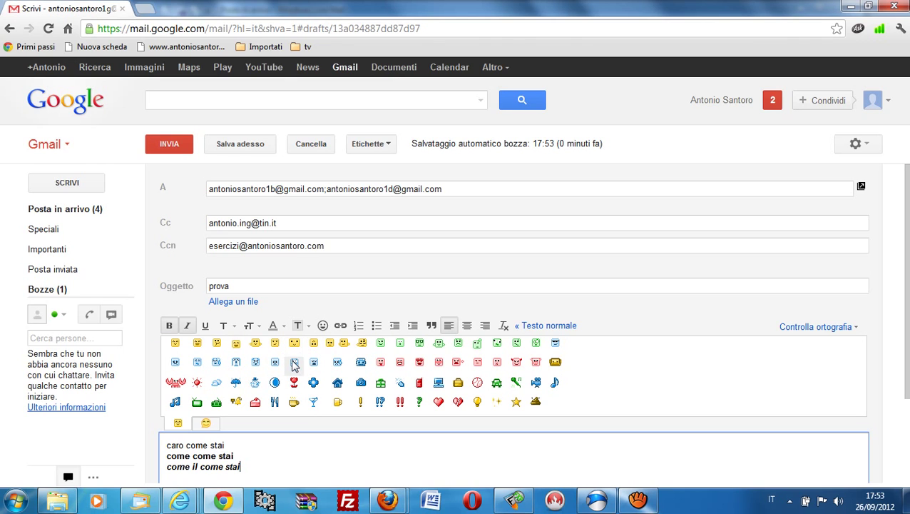
{"action": "scroll", "coordinate": [336, 426], "scroll_direction": "down", "scroll_amount": 3}
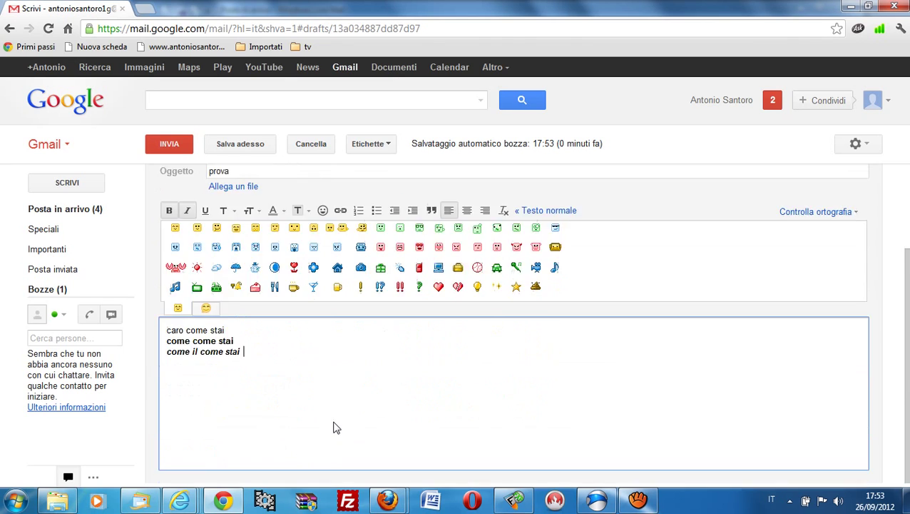
{"action": "scroll", "coordinate": [336, 427], "scroll_direction": "up", "scroll_amount": 2}
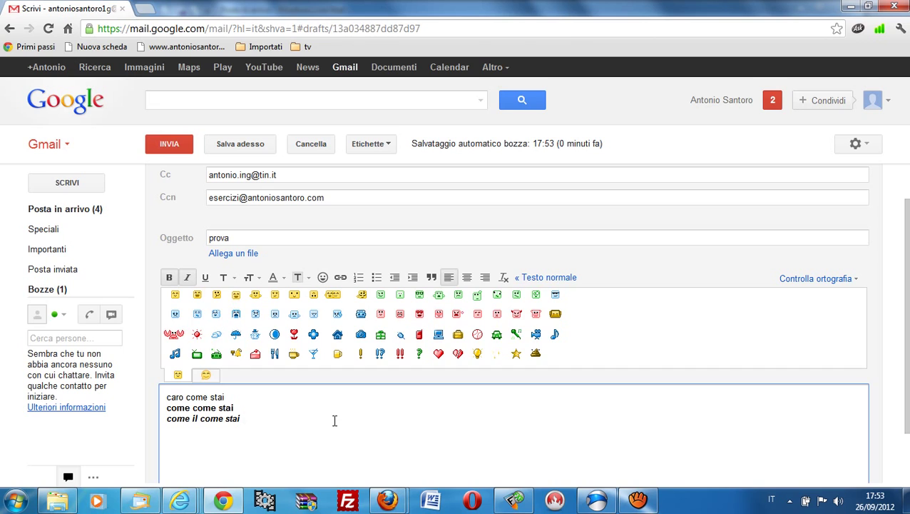
{"action": "key", "text": "ctrl+v"}
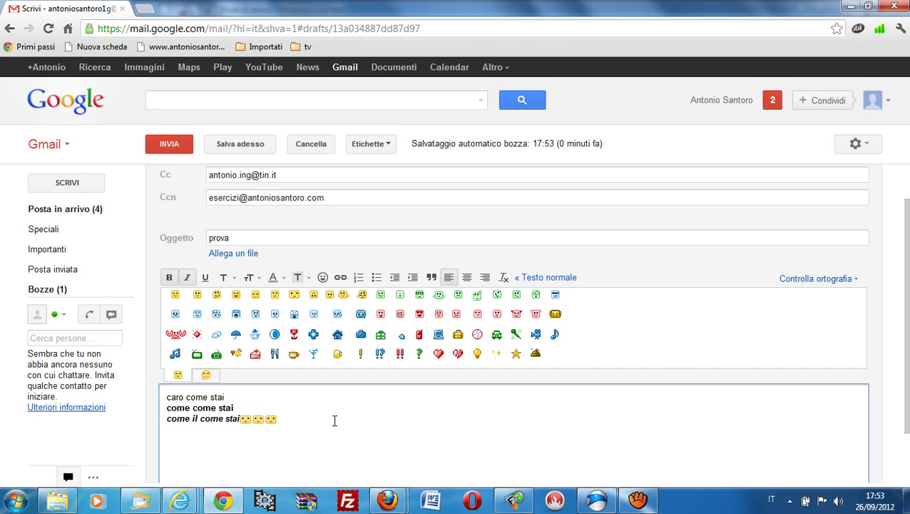
{"action": "left_click", "coordinate": [809, 280]}
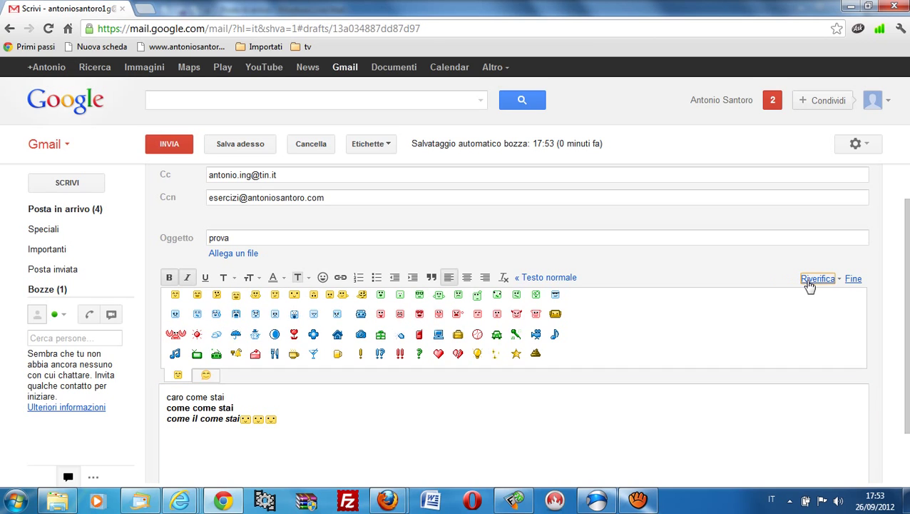